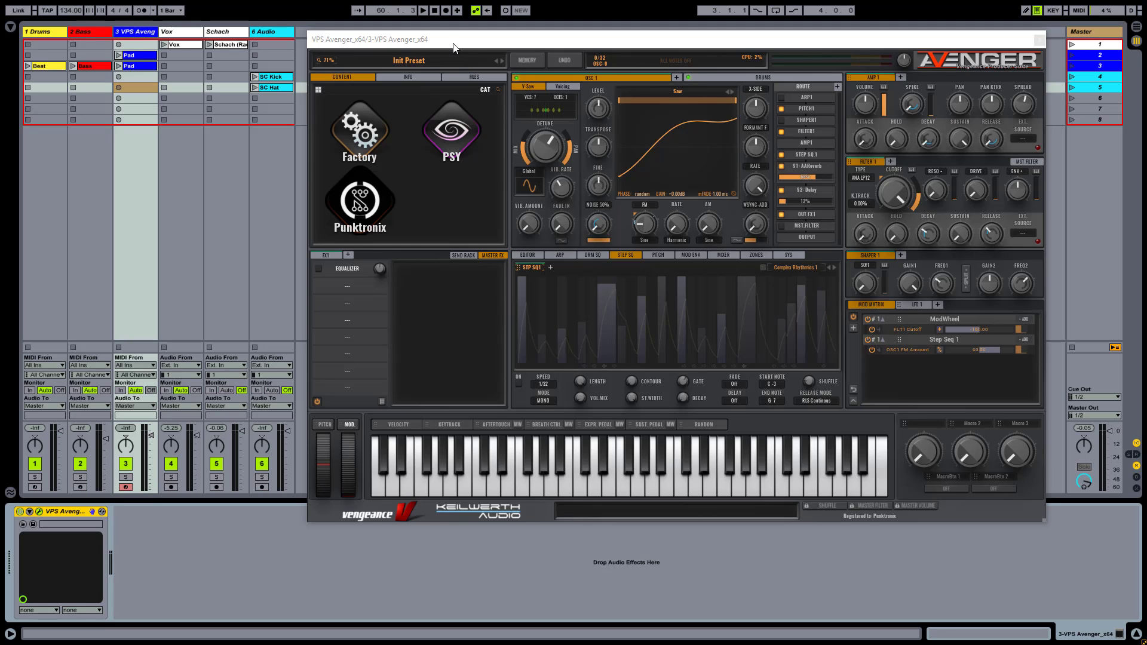
Show Schach's Vox-keyed Compressor, play the Schach and Vox clips, then stop the Schach clip
{"action": "left_click", "coordinate": [454, 48]}
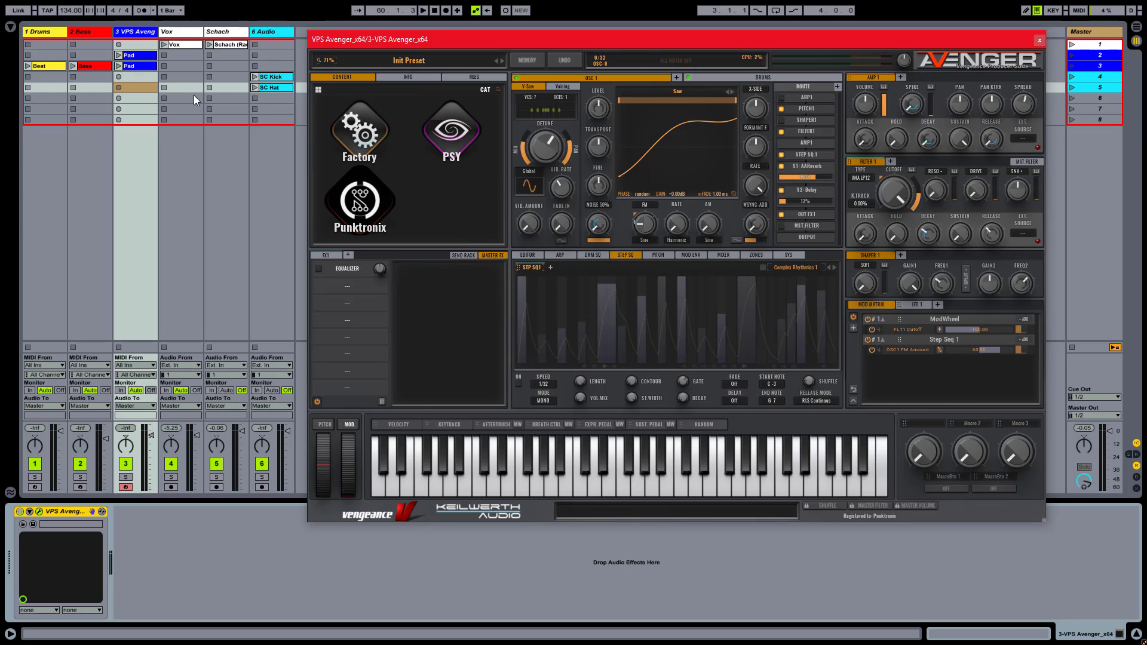
{"action": "left_click", "coordinate": [230, 37]}
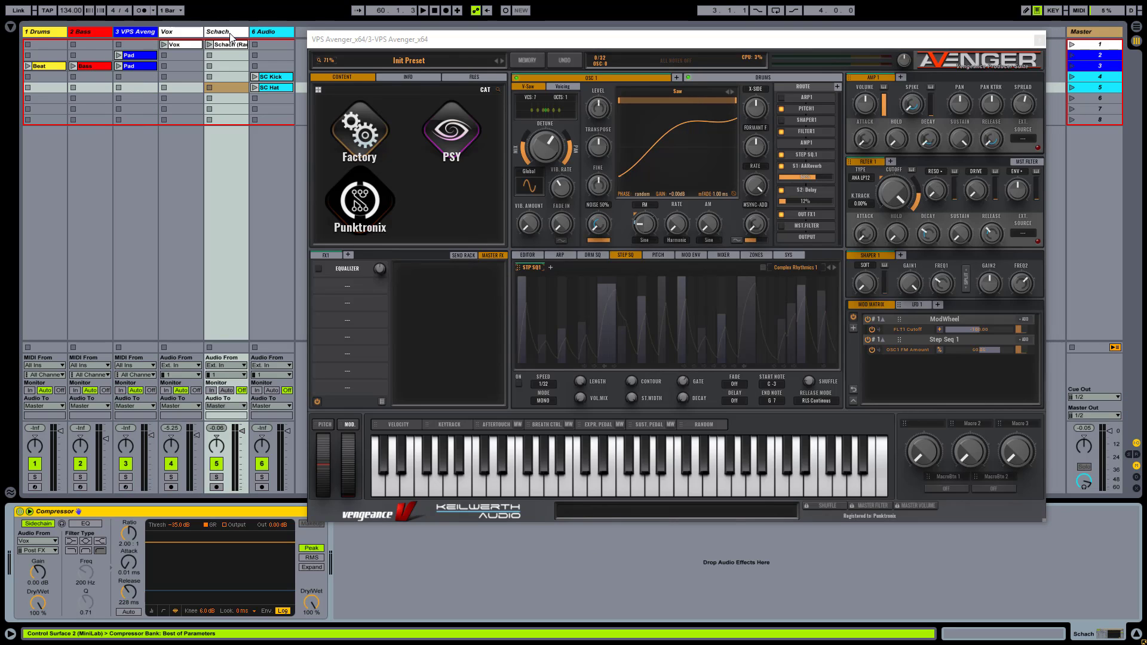
{"action": "left_click", "coordinate": [209, 45]}
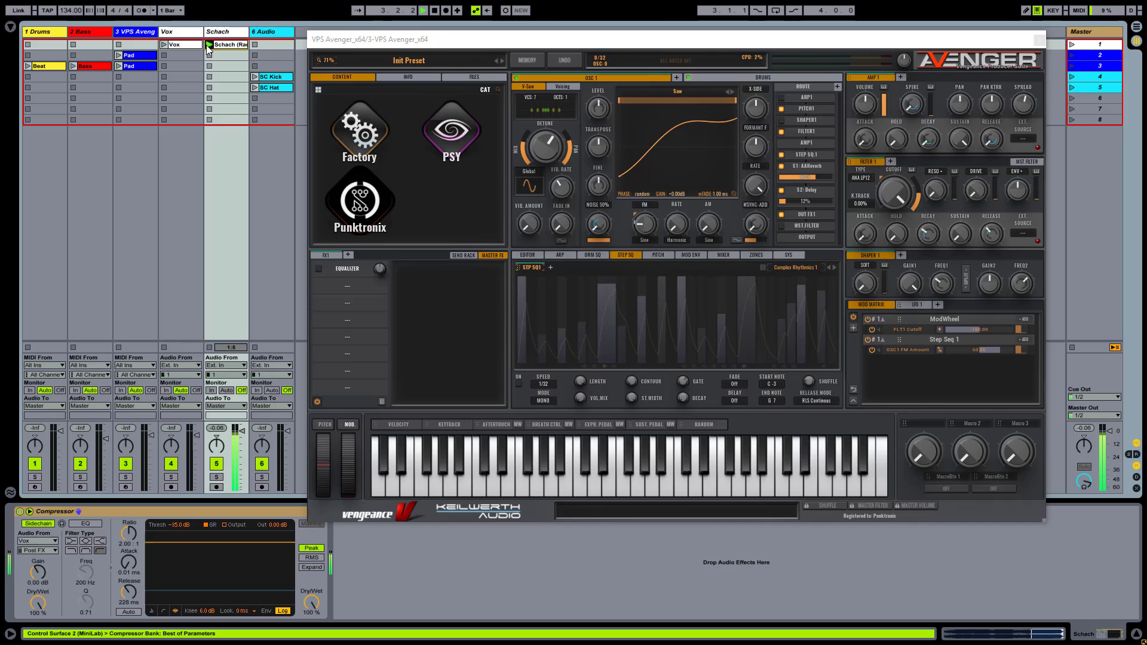
{"action": "left_click", "coordinate": [164, 45]}
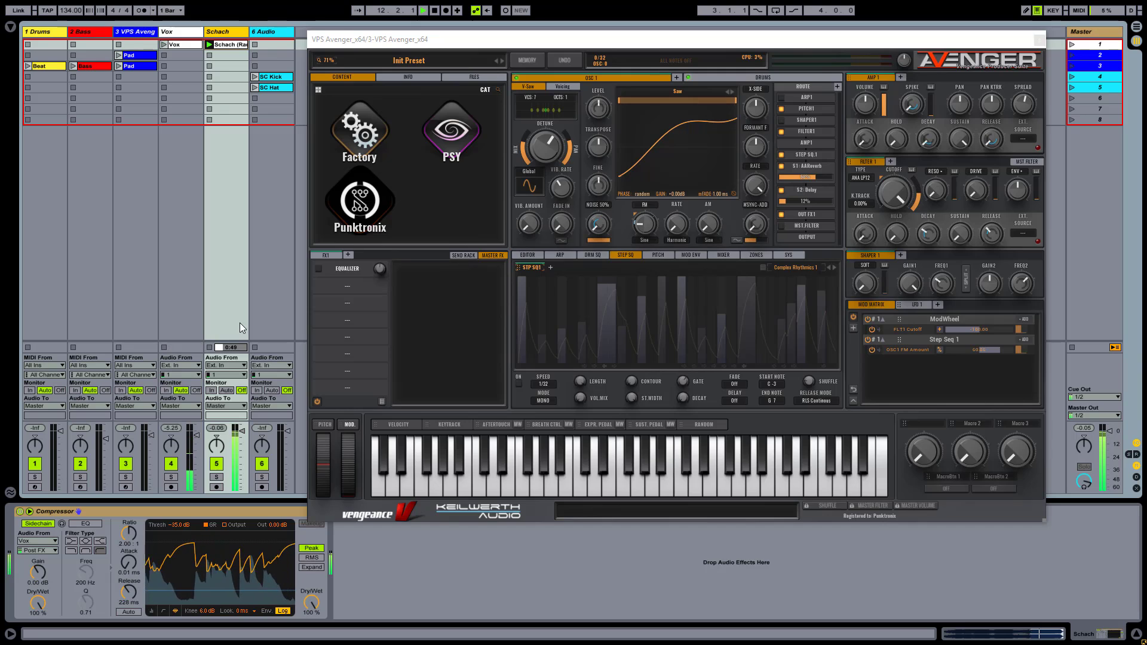
{"action": "left_click", "coordinate": [209, 120]}
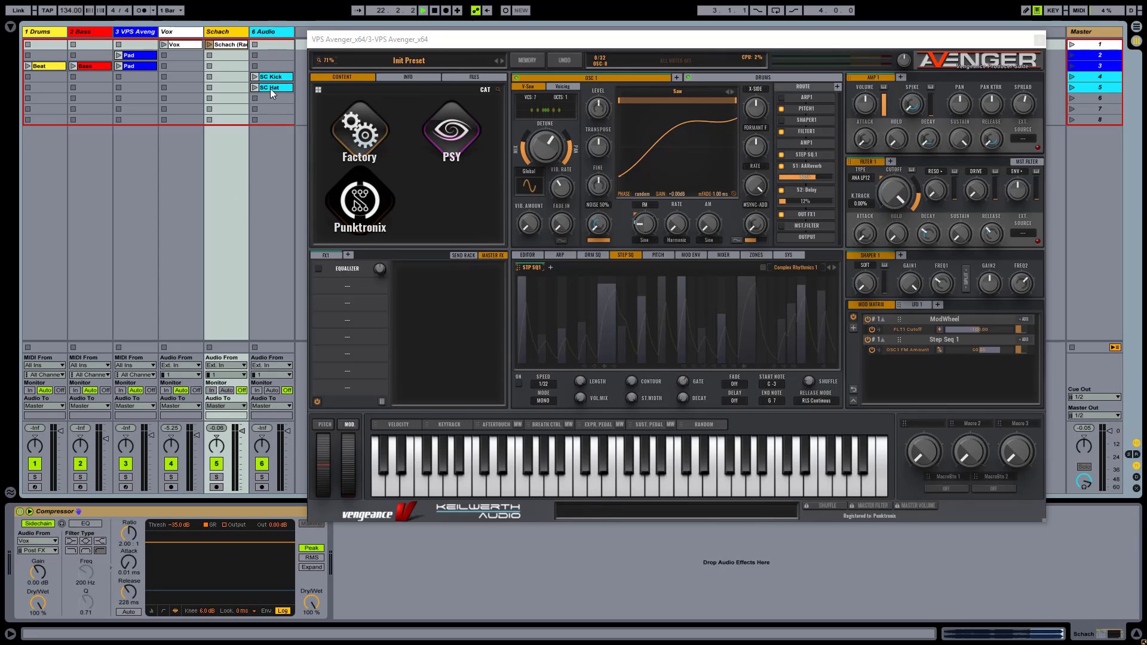
Inspect the SC Kick clip in Clip View, then show the SC Hat sample's waveform
{"action": "left_click", "coordinate": [289, 78]}
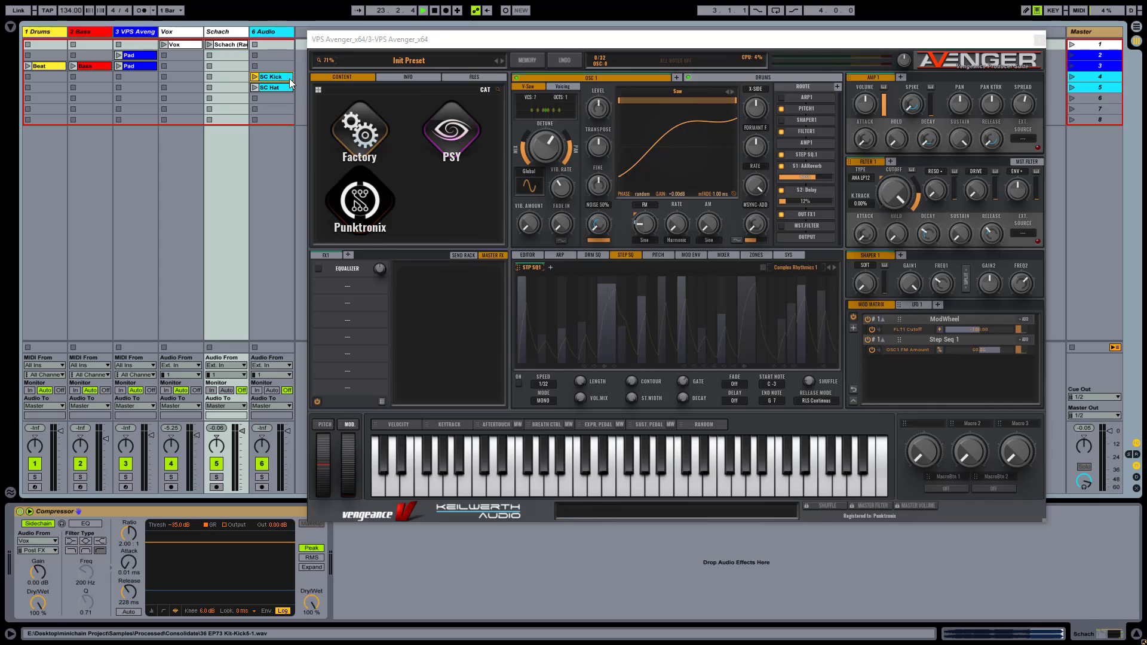
{"action": "double_click", "coordinate": [290, 78]}
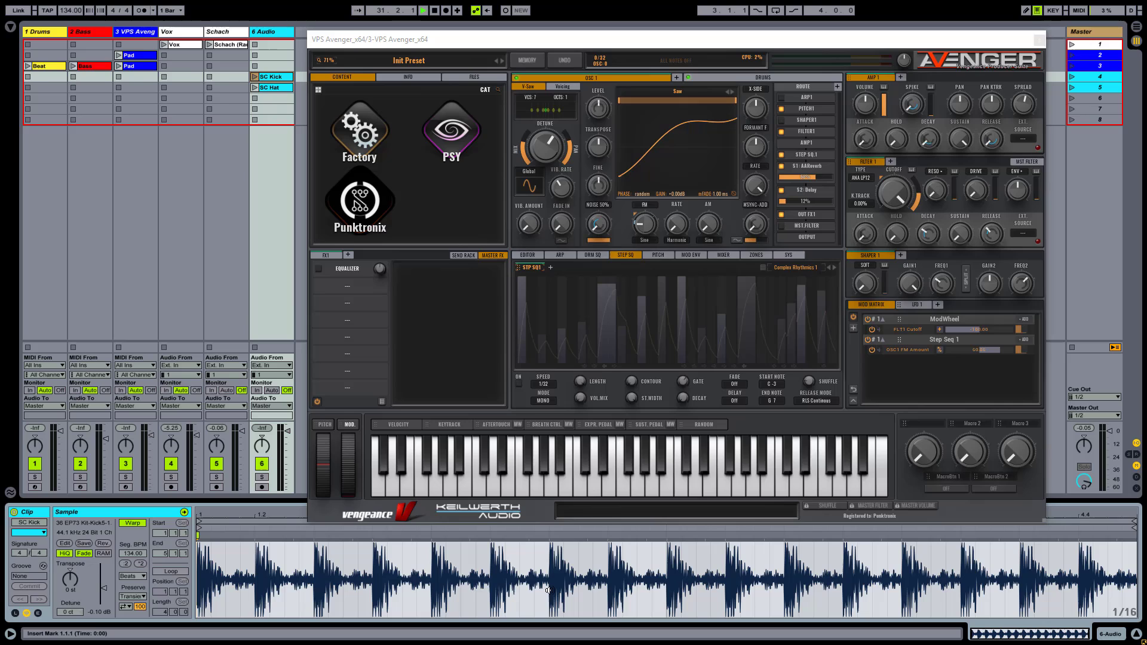
{"action": "left_click", "coordinate": [278, 90]}
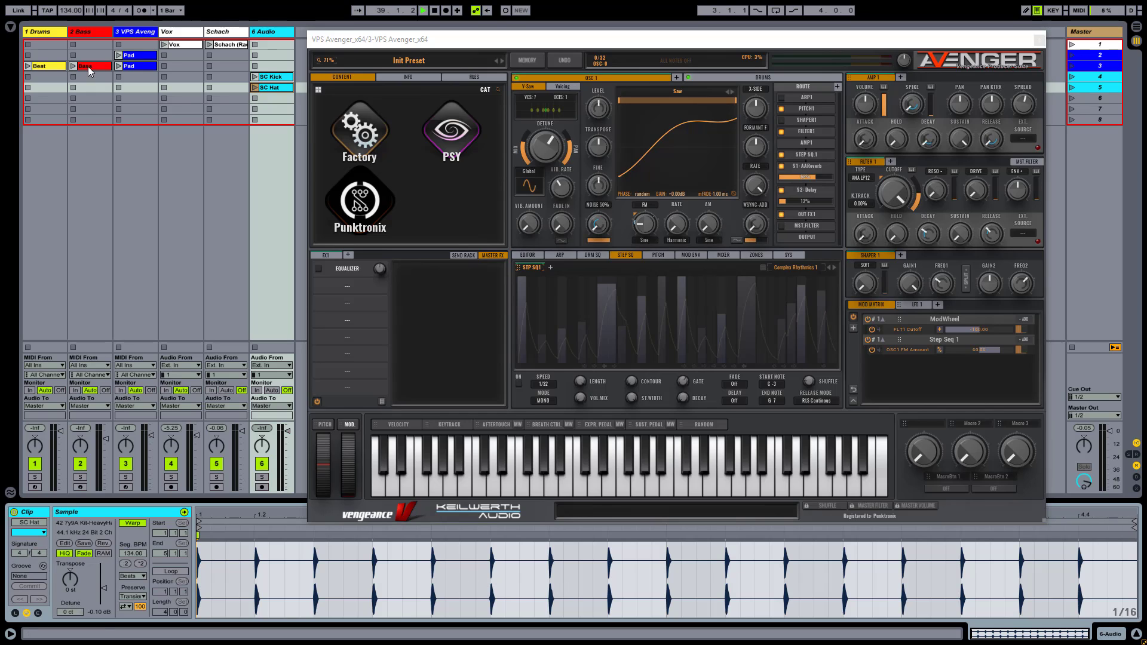
Select and arm the VPS Avenger track 3 and show its device
{"action": "left_click", "coordinate": [145, 32]}
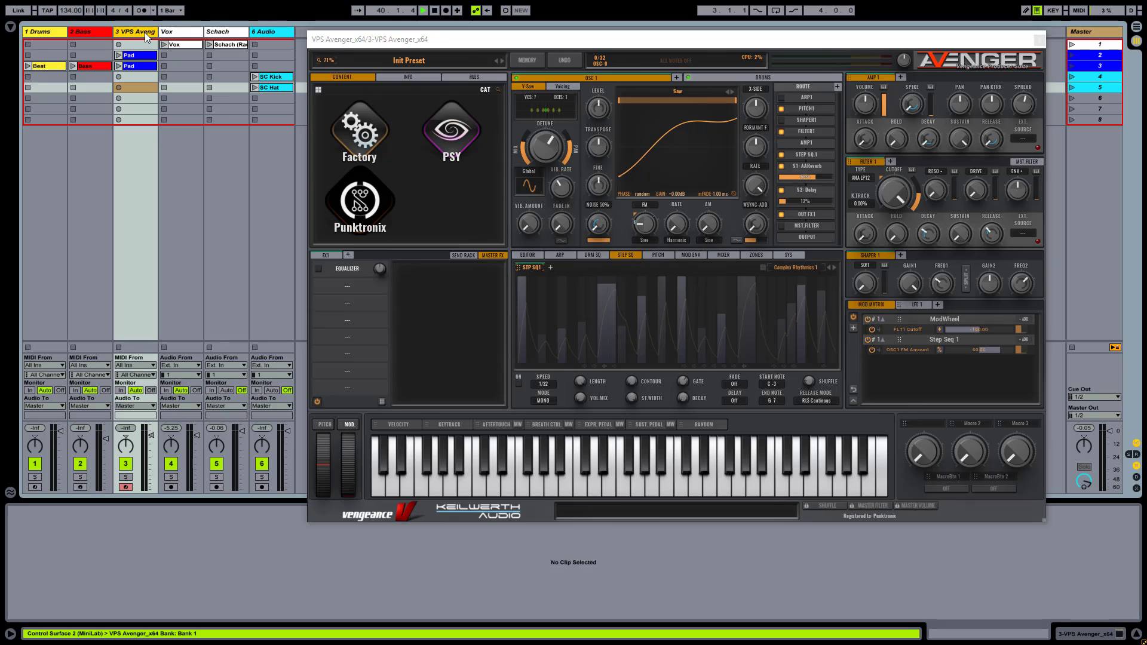
{"action": "double_click", "coordinate": [145, 33]}
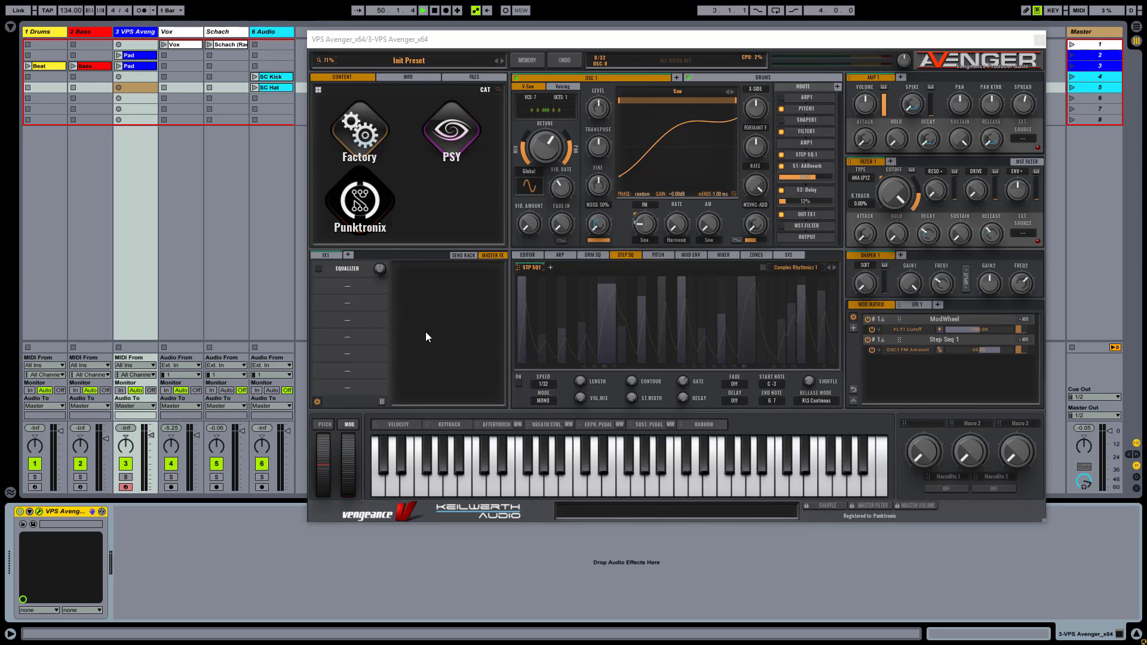
Load Mini-Chain into an empty Avenger FX slot, reshape its pump curve, and set mix to about 55
{"action": "left_click", "coordinate": [360, 371]}
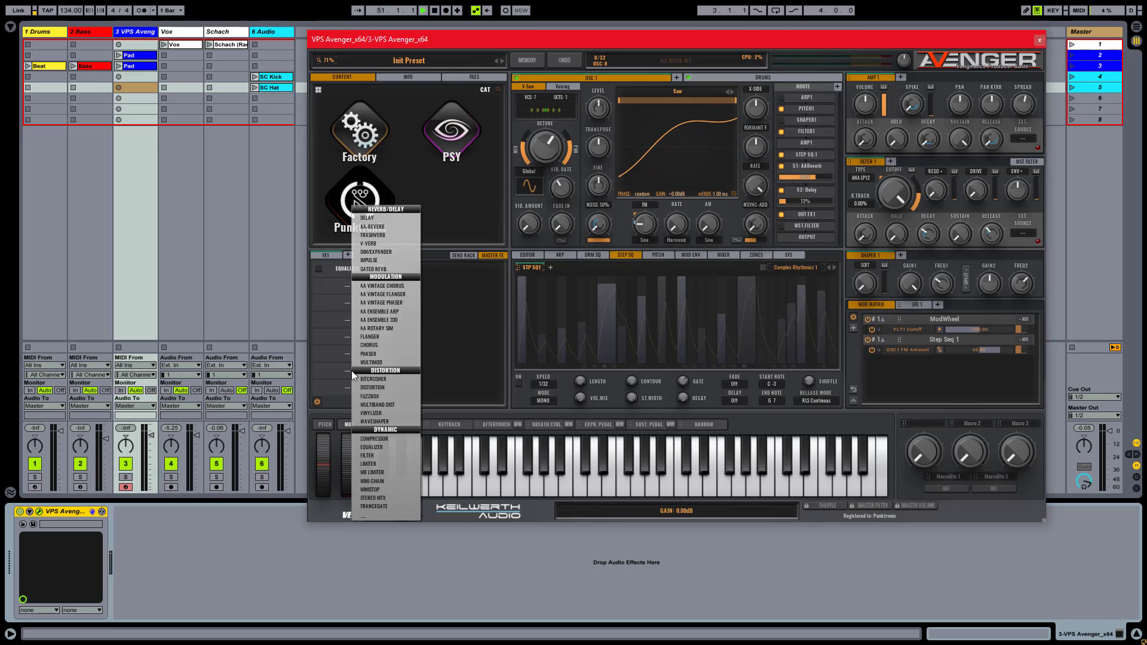
{"action": "left_click", "coordinate": [374, 482]}
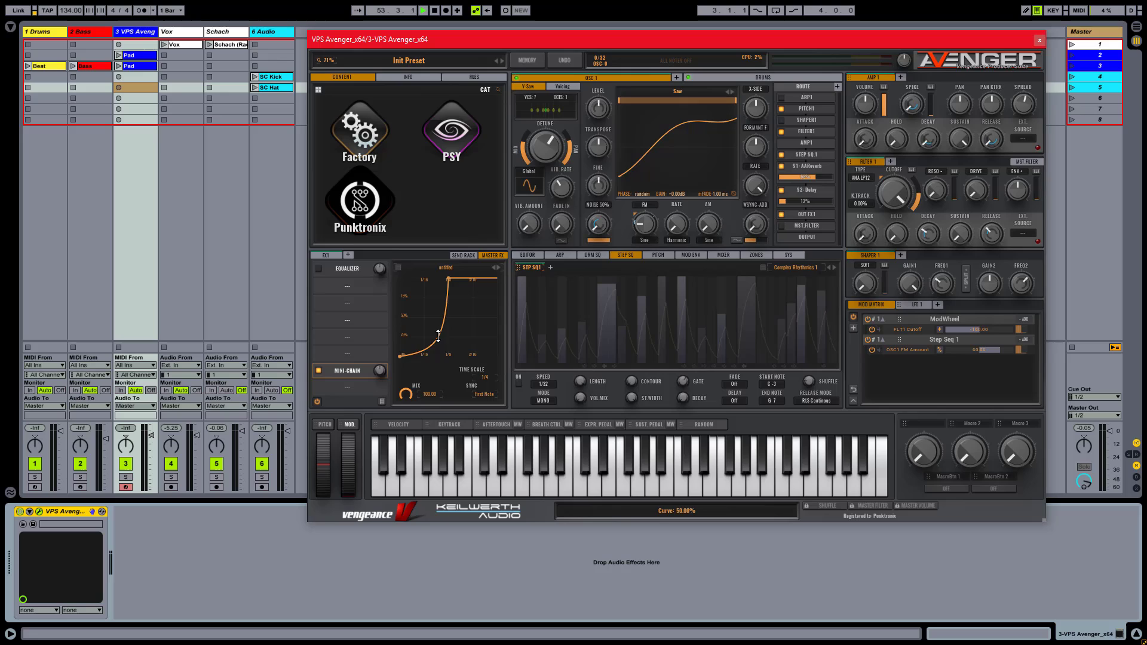
{"action": "left_click_drag", "start_coordinate": [439, 334], "coordinate": [449, 321]}
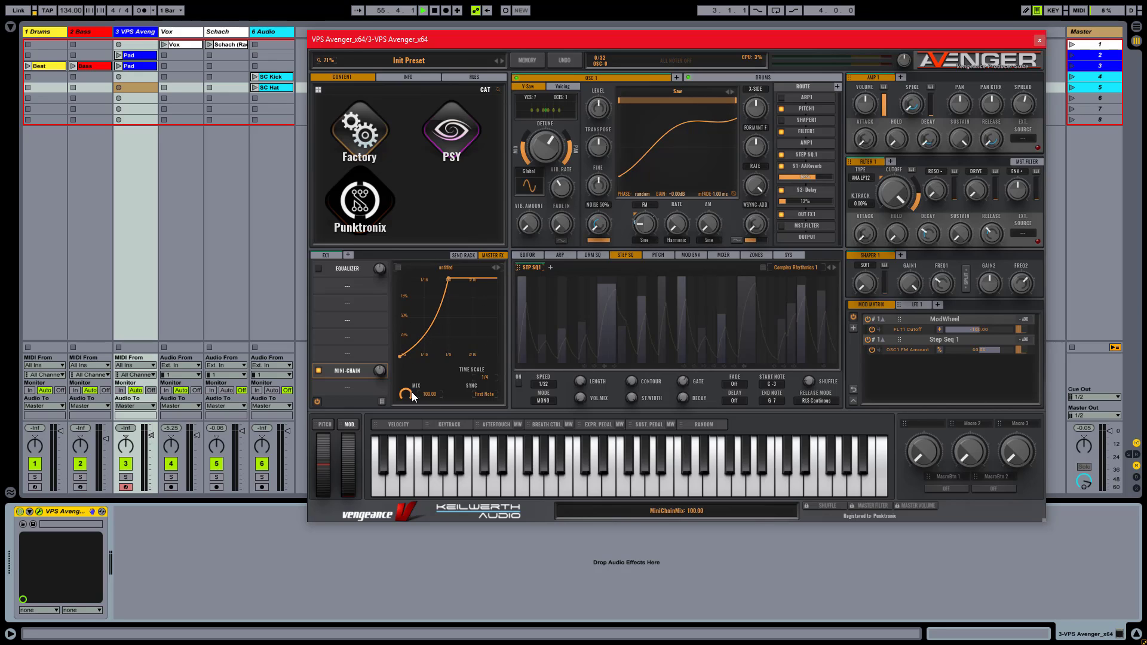
{"action": "left_click_drag", "start_coordinate": [411, 392], "coordinate": [407, 406]}
Apply the Basic SC Mini-Chain preset, bend its curve, switch to Host Sync, and lower the mix
{"action": "left_click", "coordinate": [457, 266]}
{"action": "left_click", "coordinate": [440, 283]}
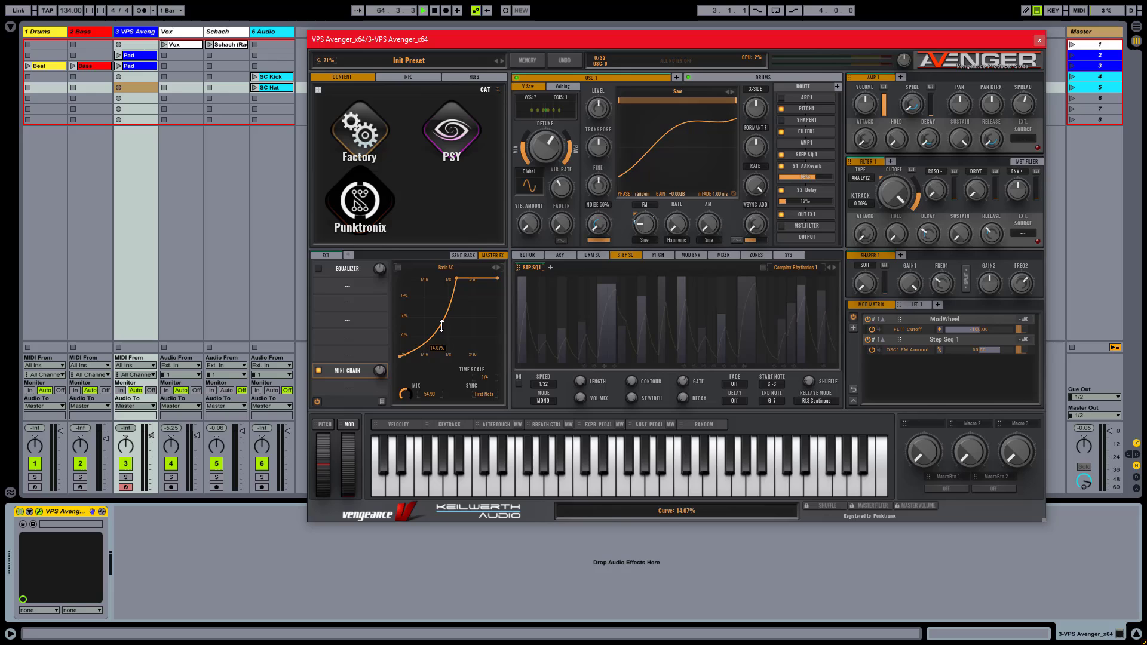
{"action": "left_click_drag", "start_coordinate": [442, 326], "coordinate": [496, 340]}
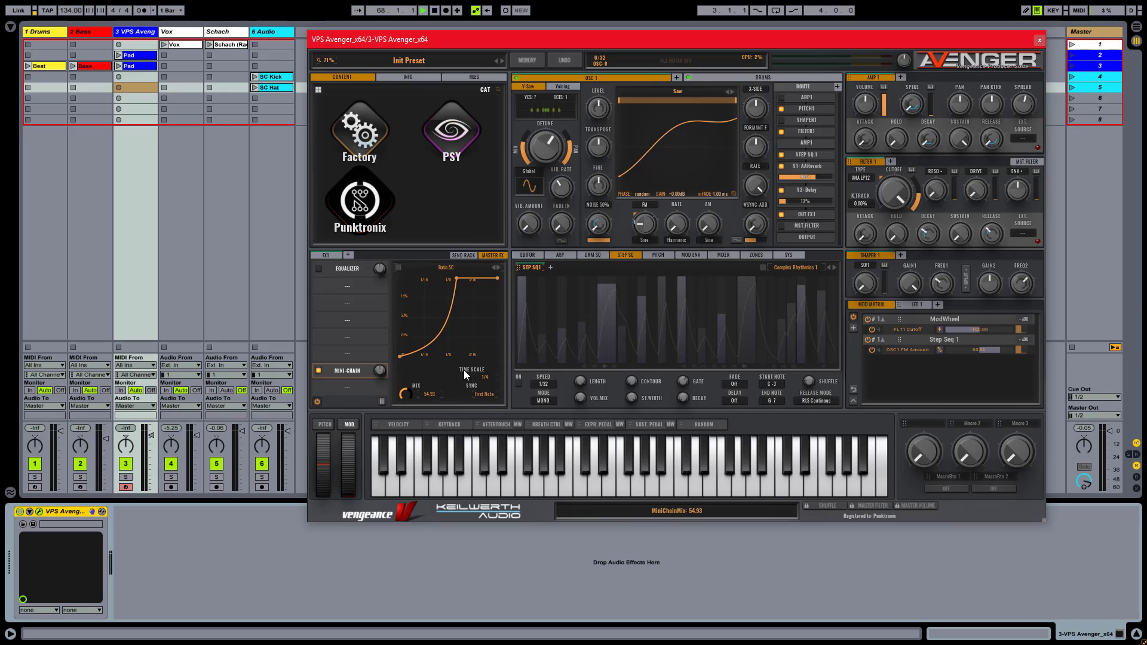
{"action": "left_click", "coordinate": [490, 394]}
{"action": "mouse_move", "coordinate": [405, 395]}
{"action": "left_mouse_down"}
{"action": "mouse_move", "coordinate": [409, 466]}
{"action": "mouse_move", "coordinate": [407, 393]}
{"action": "left_mouse_up"}
Play the Pad clip while sweeping the Mini-Chain mix down and back to half
{"action": "left_click", "coordinate": [118, 55]}
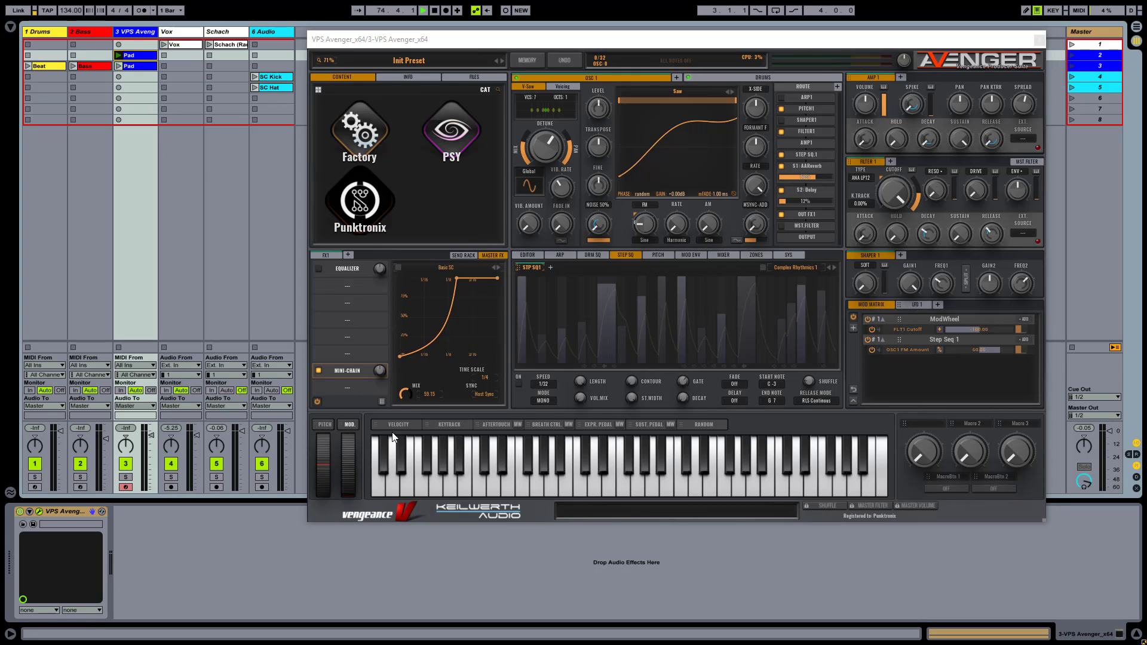
{"action": "mouse_move", "coordinate": [404, 397]}
{"action": "left_mouse_down"}
{"action": "mouse_move", "coordinate": [411, 464]}
{"action": "mouse_move", "coordinate": [405, 367]}
{"action": "left_mouse_up"}
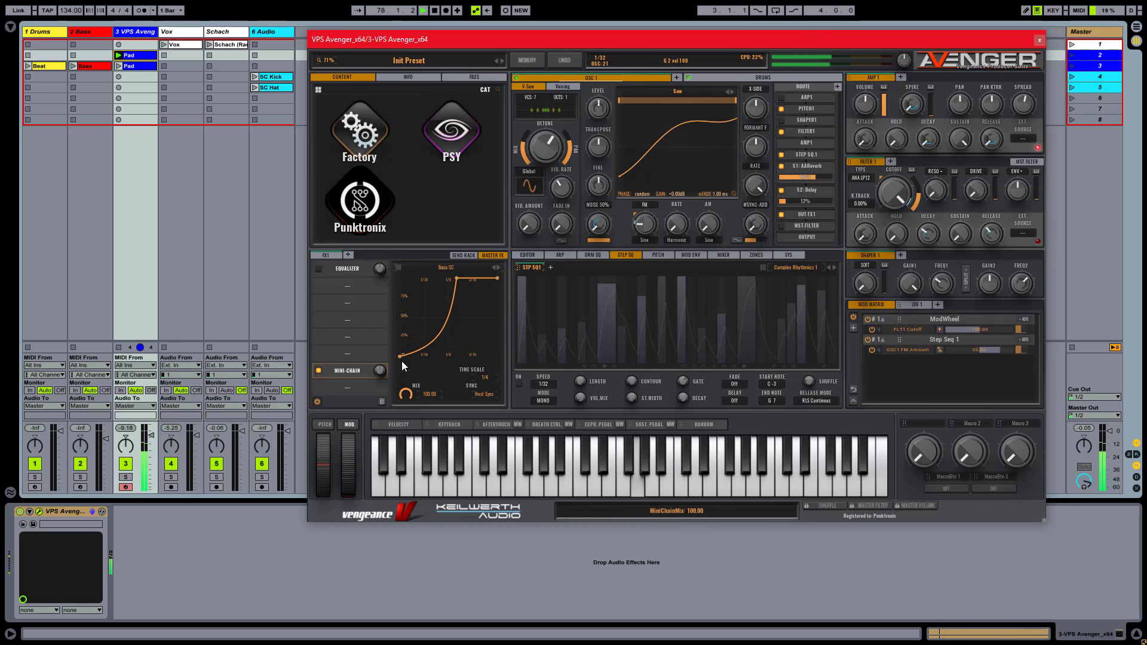
{"action": "mouse_move", "coordinate": [405, 367]}
{"action": "left_mouse_down"}
{"action": "mouse_move", "coordinate": [400, 413]}
{"action": "mouse_move", "coordinate": [396, 344]}
{"action": "left_mouse_up"}
Turn on Avenger's step sequencer, stop playback, and set the Mini-Chain mix to about 53
{"action": "left_click", "coordinate": [518, 384]}
{"action": "mouse_move", "coordinate": [406, 395]}
{"action": "left_mouse_down"}
{"action": "mouse_move", "coordinate": [407, 420]}
{"action": "mouse_move", "coordinate": [401, 400]}
{"action": "left_mouse_up"}
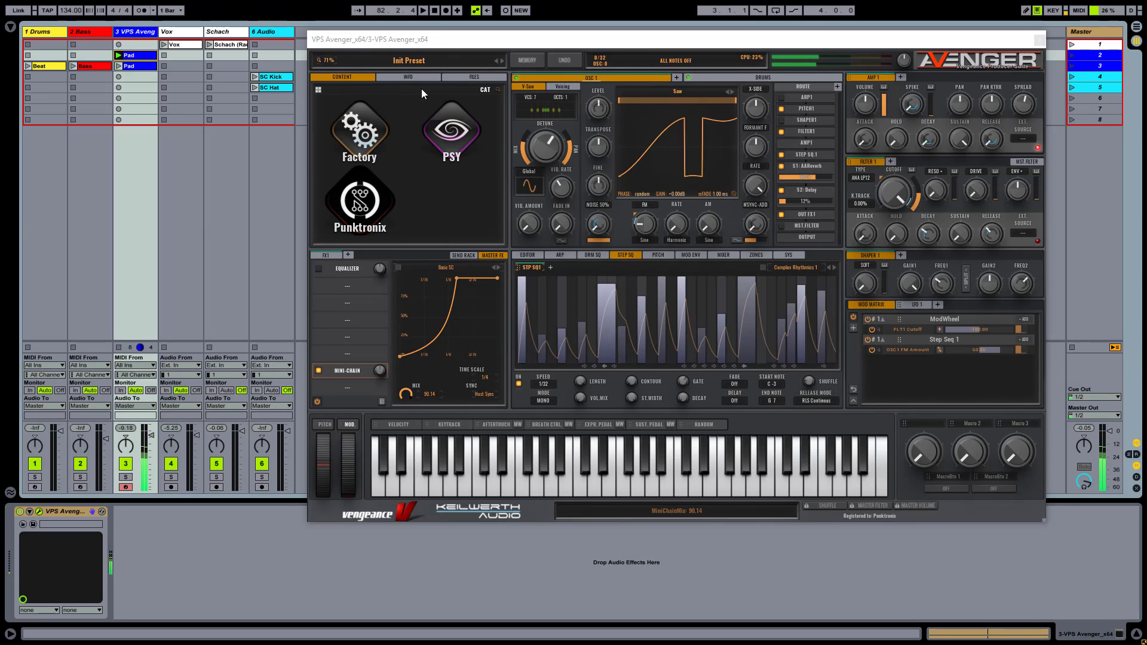
{"action": "key", "text": "space"}
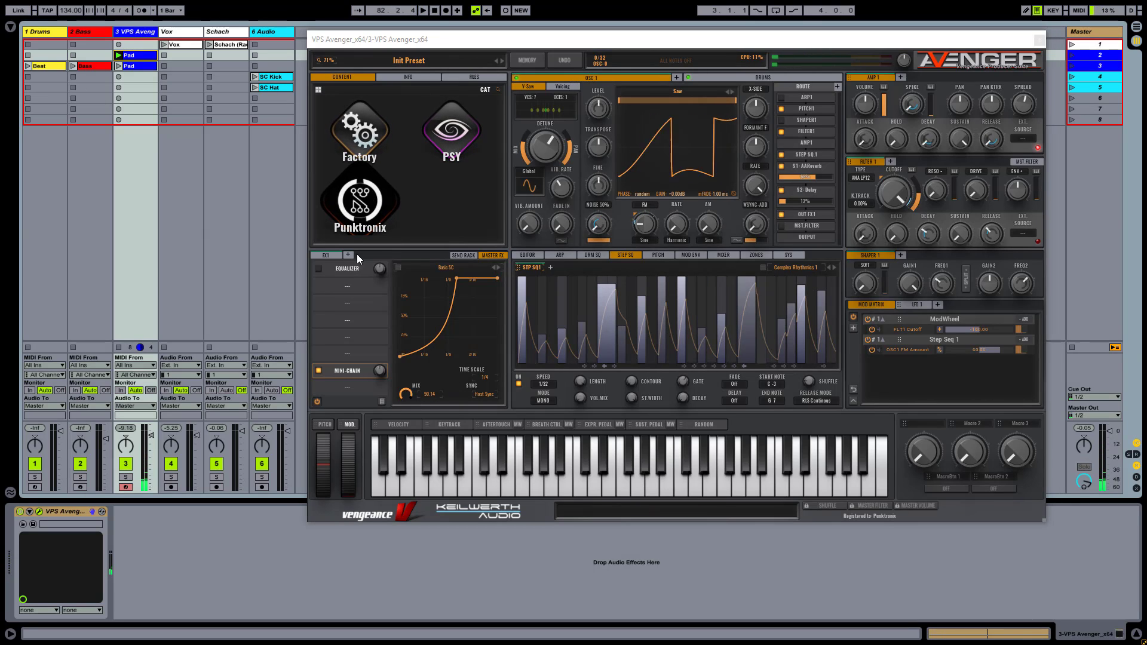
{"action": "left_click_drag", "start_coordinate": [409, 395], "coordinate": [407, 428]}
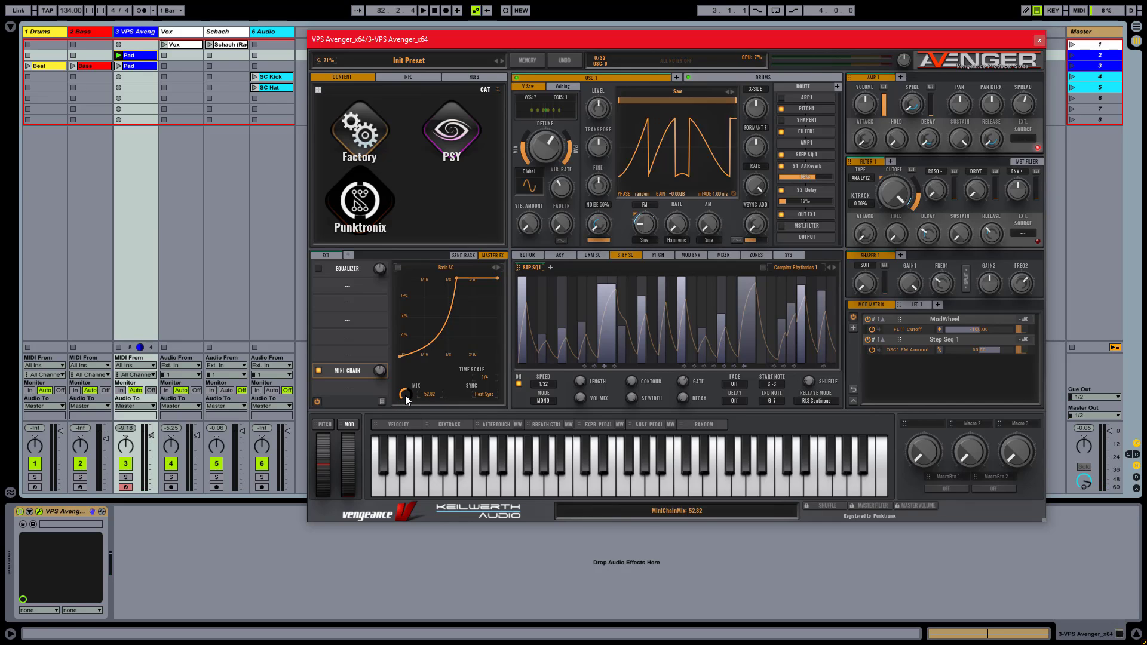
Set the Mini-Chain mix to 0, map Macro 1 to it at depth 100, and rename Macro 1 'SC'
{"action": "left_click_drag", "start_coordinate": [408, 406], "coordinate": [415, 479]}
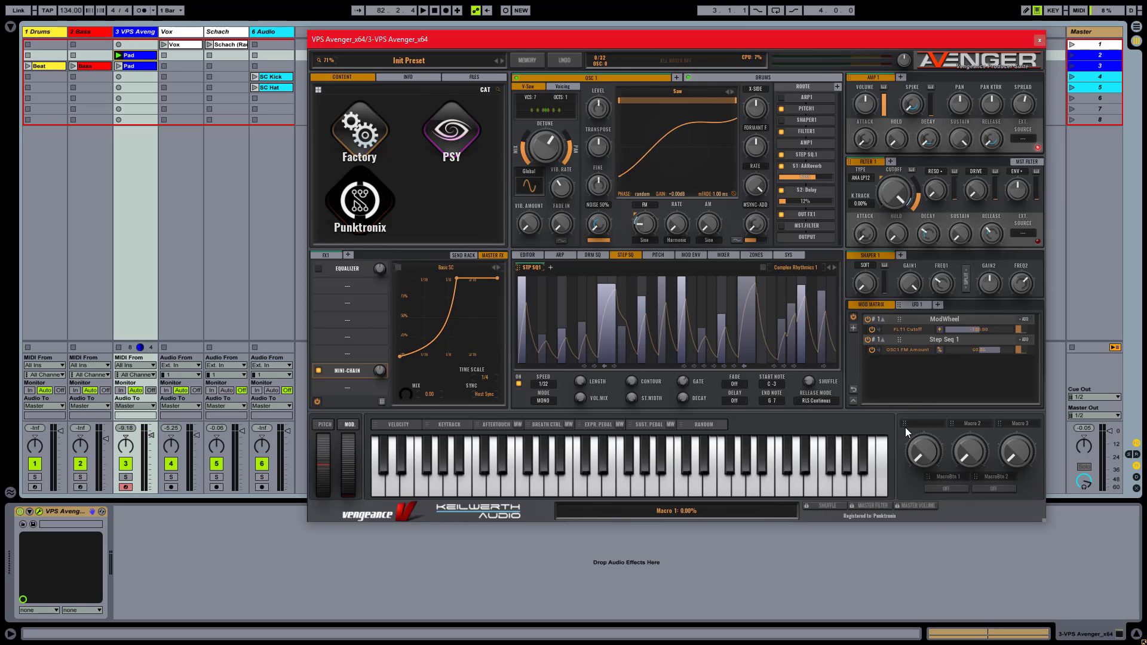
{"action": "left_click_drag", "start_coordinate": [904, 425], "coordinate": [407, 395]}
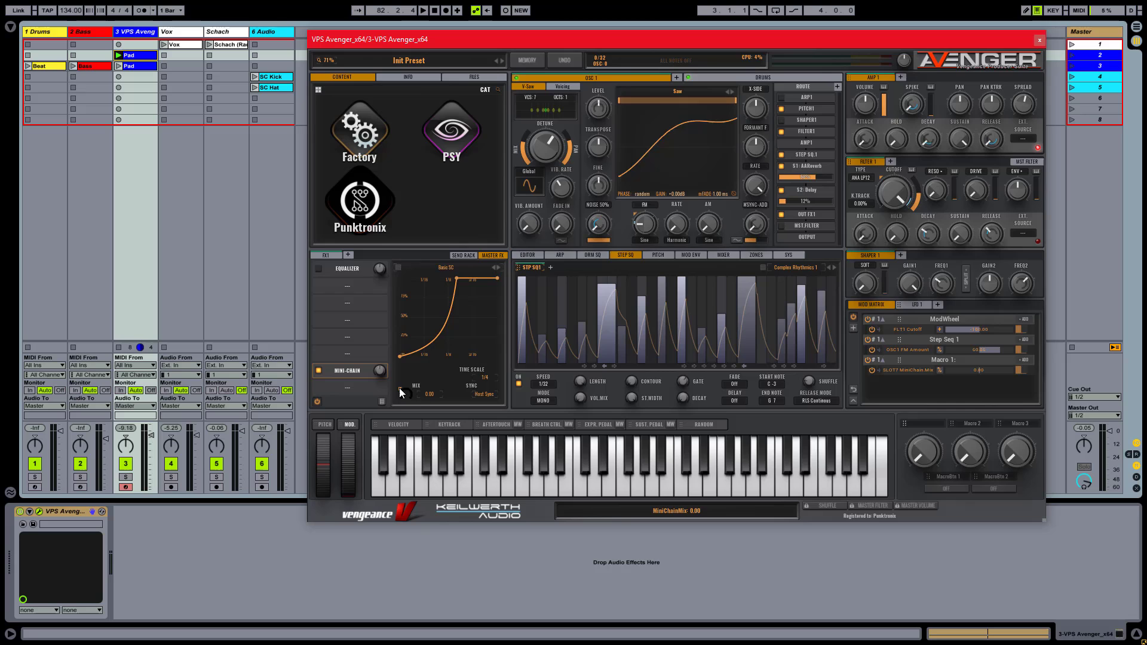
{"action": "left_click_drag", "start_coordinate": [400, 392], "coordinate": [402, 373]}
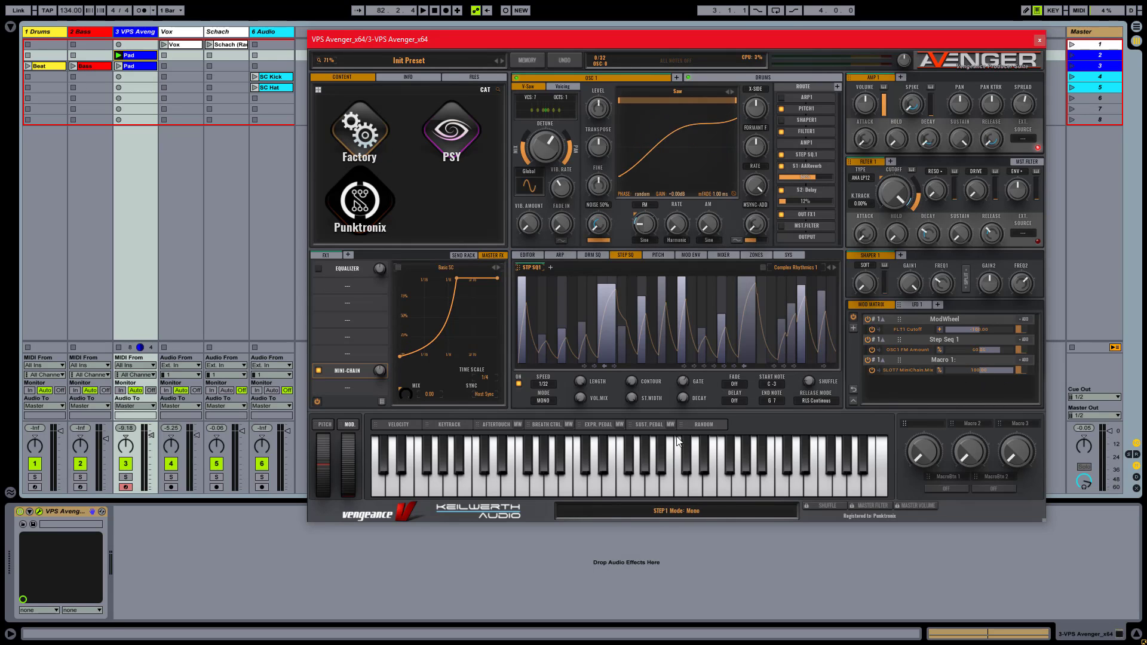
{"action": "left_click", "coordinate": [924, 424]}
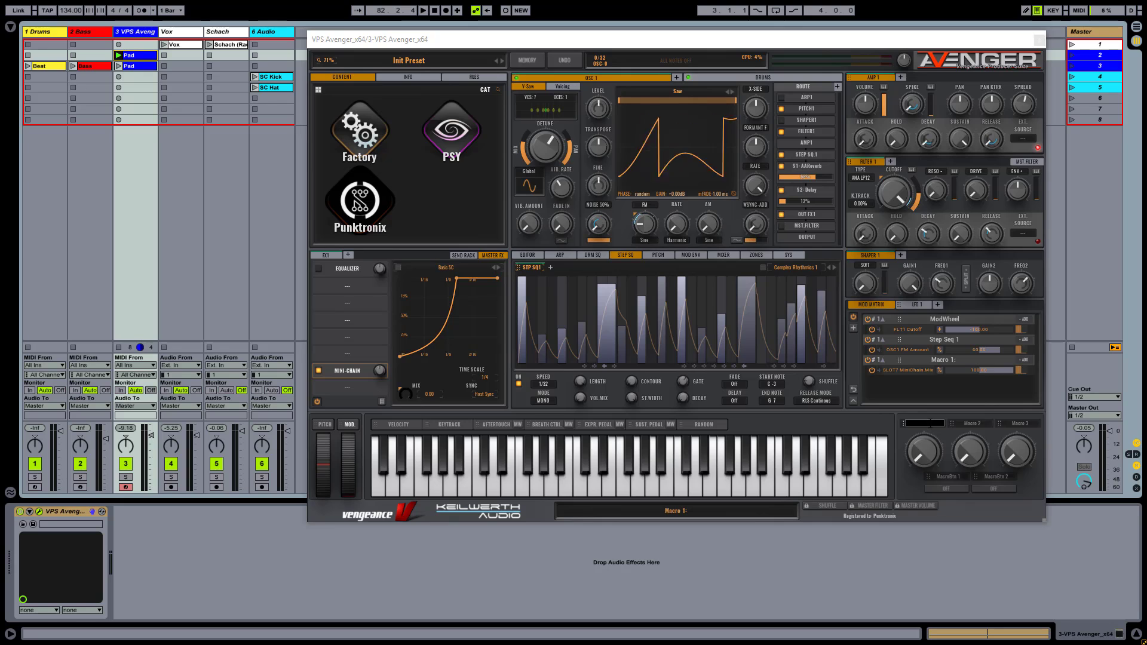
{"action": "type", "text": "SC"}
{"action": "key", "text": "Return"}
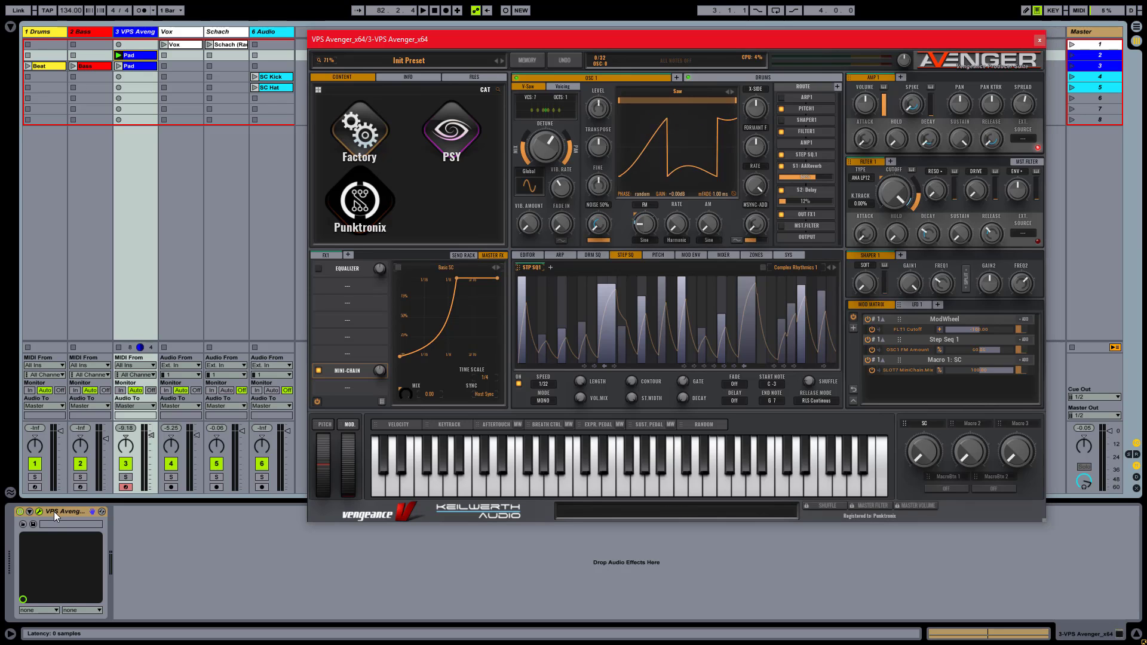
Expose Avenger's SC macro (Macro 1) as a configured Live device parameter, then test it
{"action": "left_click", "coordinate": [30, 512]}
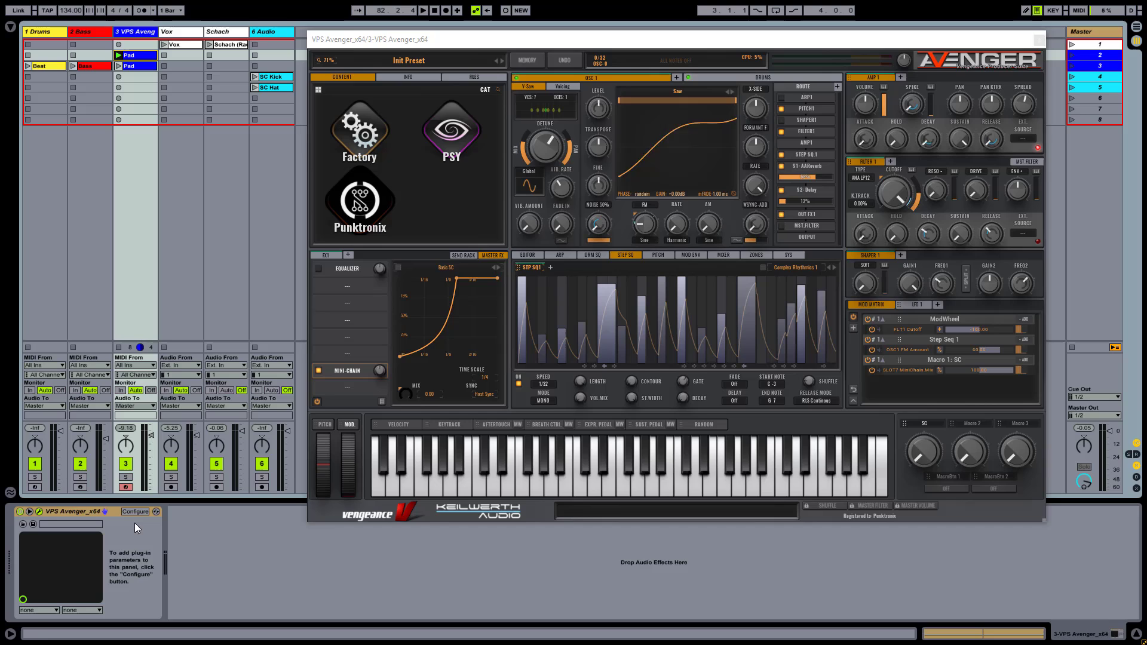
{"action": "left_click", "coordinate": [136, 511]}
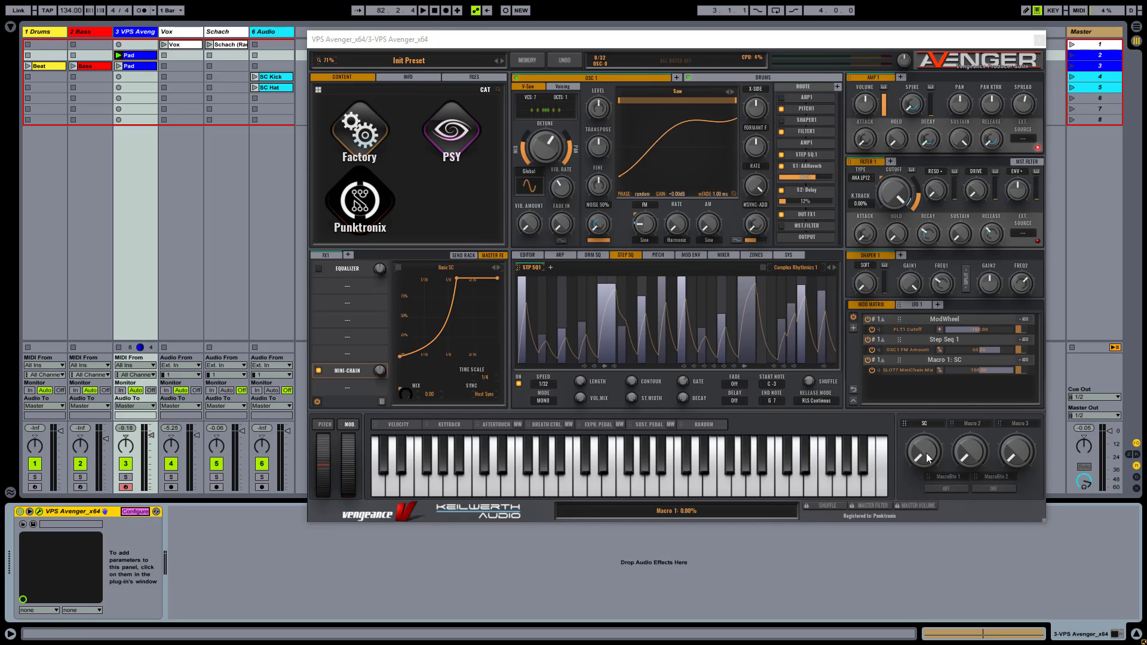
{"action": "left_click_drag", "start_coordinate": [927, 457], "coordinate": [931, 456]}
{"action": "left_click", "coordinate": [137, 512]}
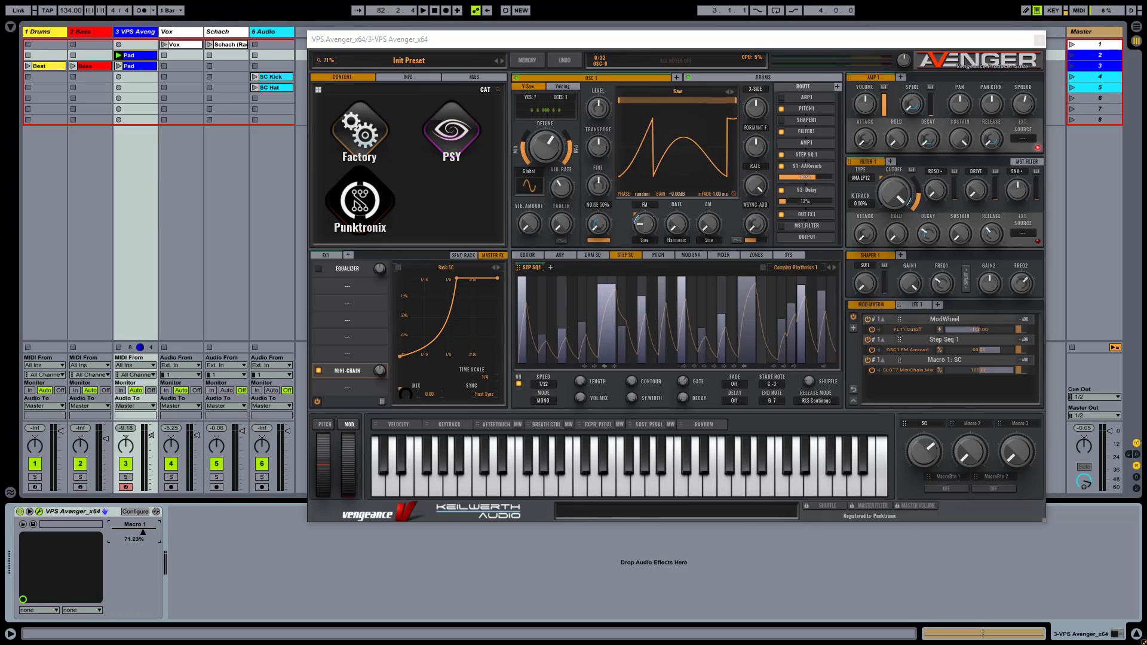
{"action": "left_click_drag", "start_coordinate": [927, 458], "coordinate": [925, 443]}
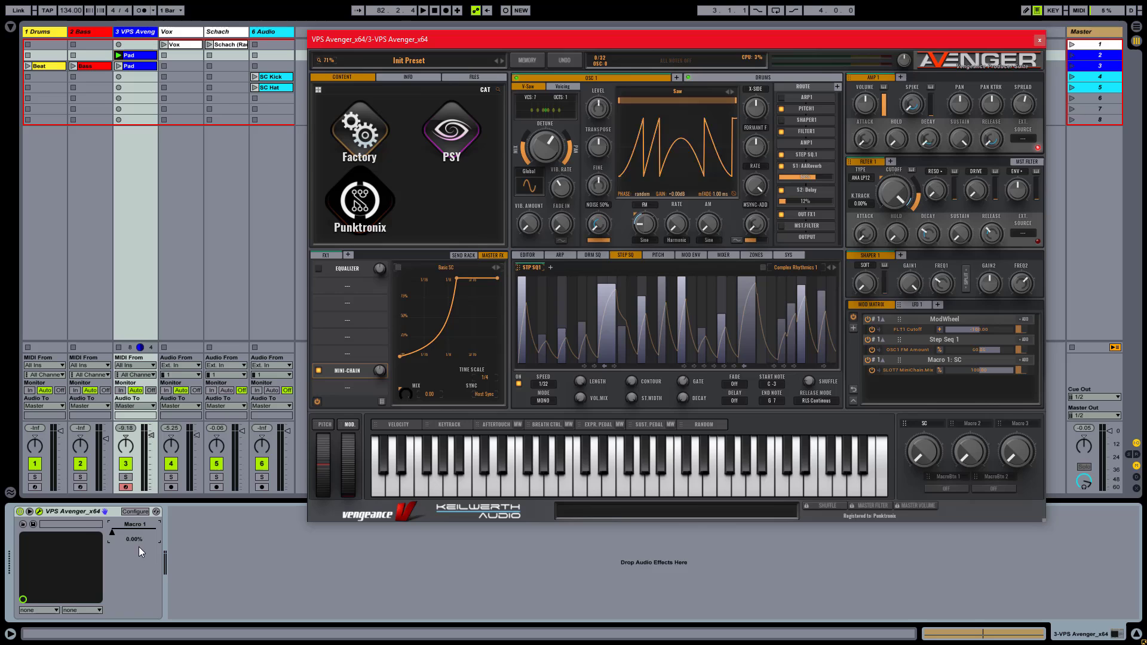
Group the VPS Avenger device into an Instrument Rack and show its macros
{"action": "right_click", "coordinate": [70, 510]}
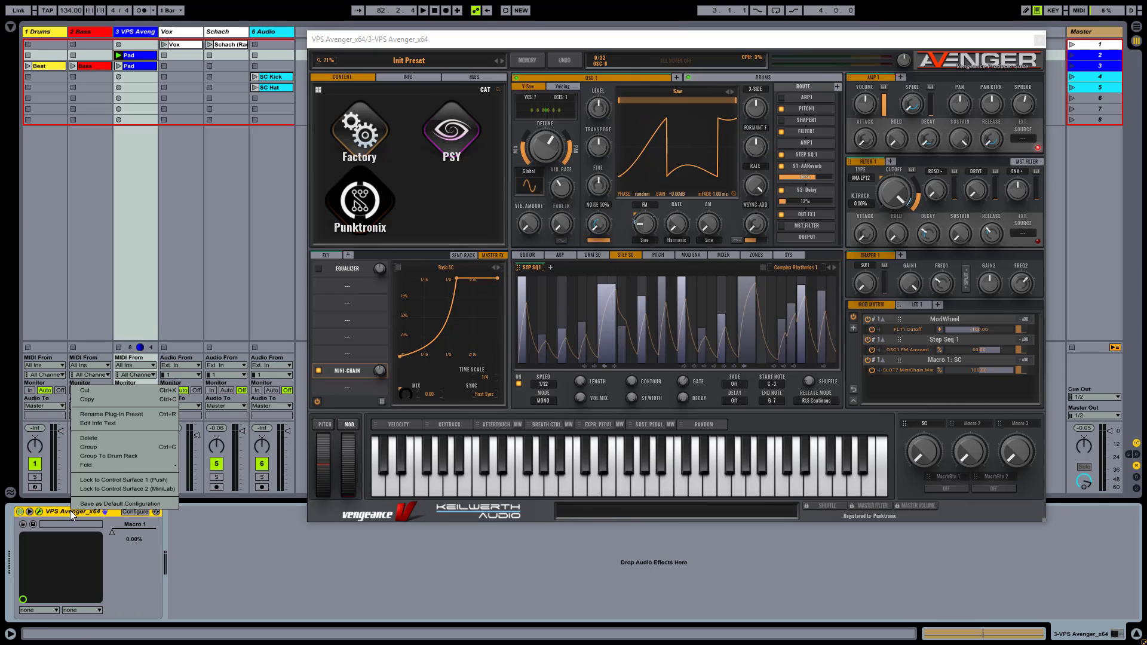
{"action": "left_click", "coordinate": [121, 447]}
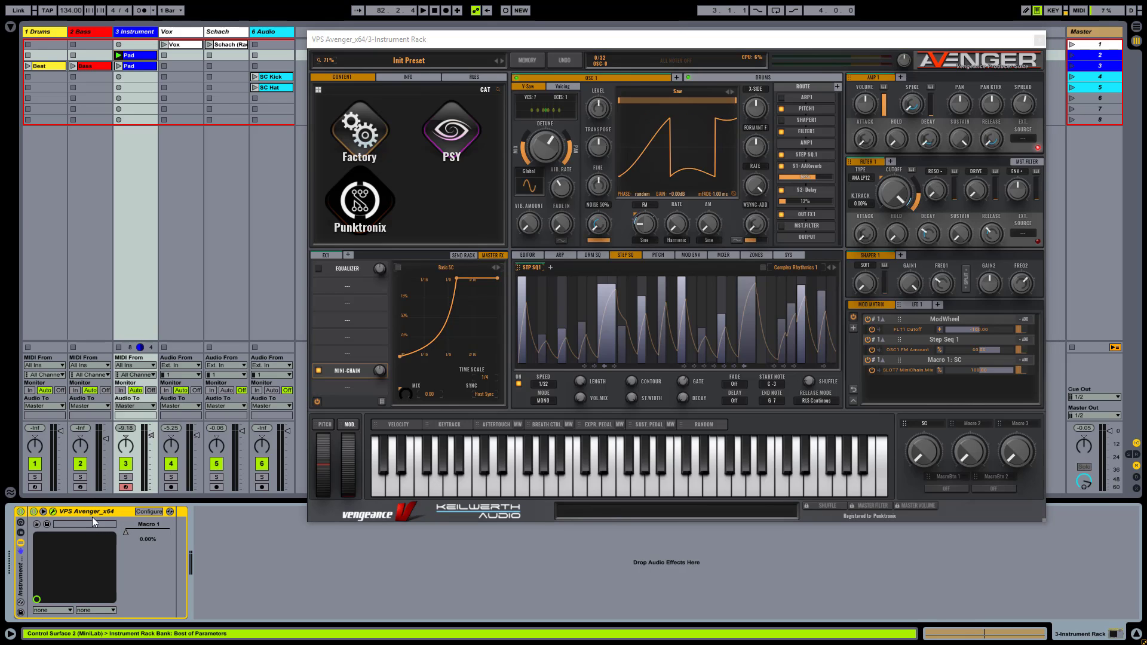
{"action": "left_click", "coordinate": [20, 523]}
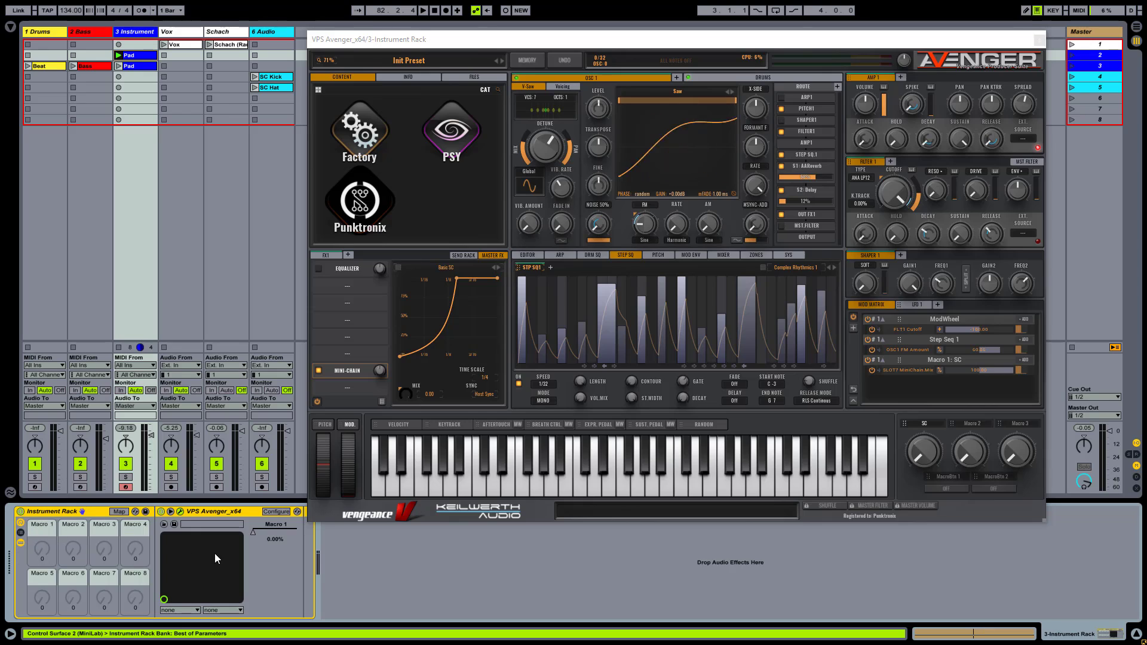
Map rack Macro 1 to Avenger's Macro 1, colour it yellow, and launch scene 3
{"action": "right_click", "coordinate": [253, 532]}
{"action": "left_click", "coordinate": [290, 465]}
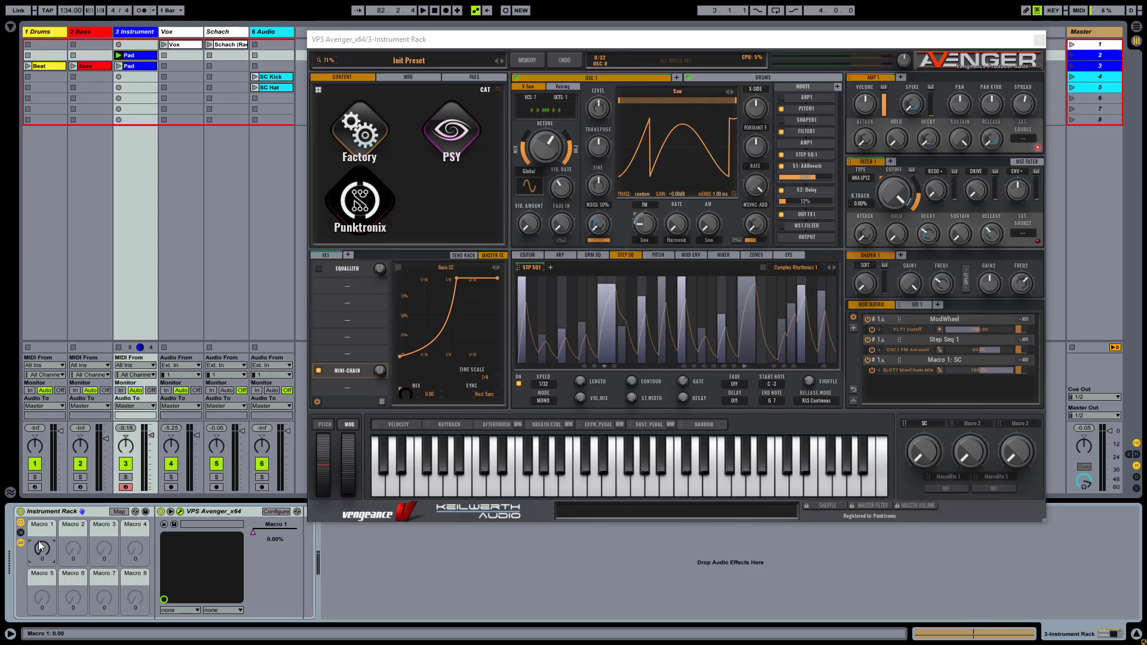
{"action": "right_click", "coordinate": [39, 518]}
{"action": "left_click", "coordinate": [87, 503]}
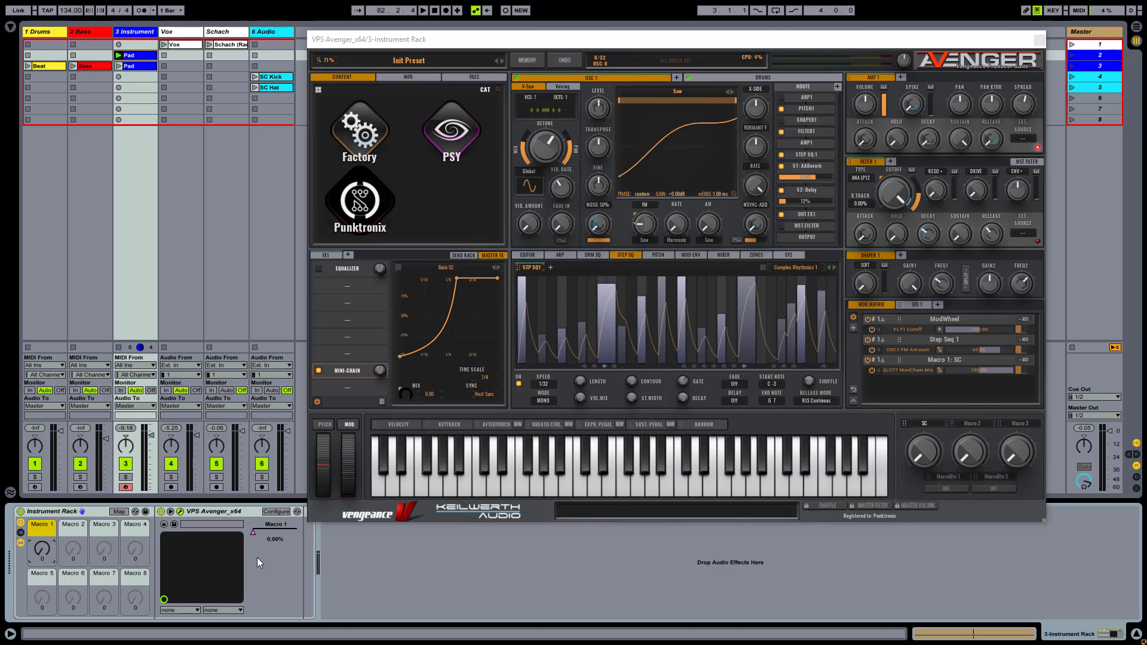
{"action": "key", "text": "Return"}
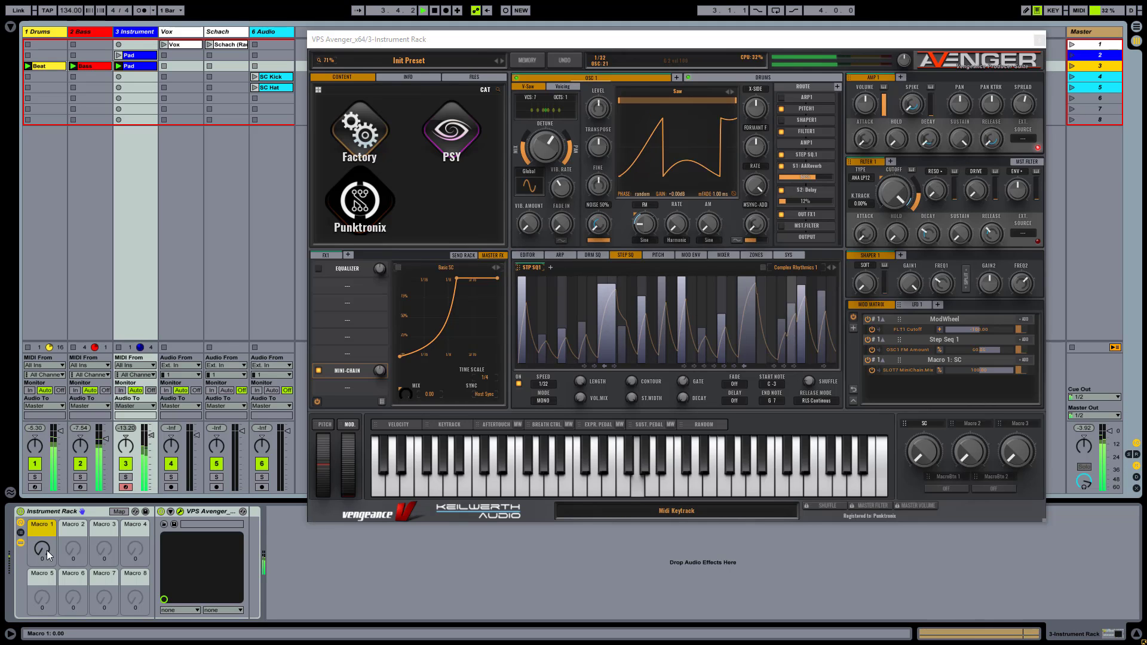
Raise the pad rack's Macro 1 and the Bass rack's SC macro to 127, then solo and unsolo Bass
{"action": "left_click_drag", "start_coordinate": [42, 548], "coordinate": [42, 472]}
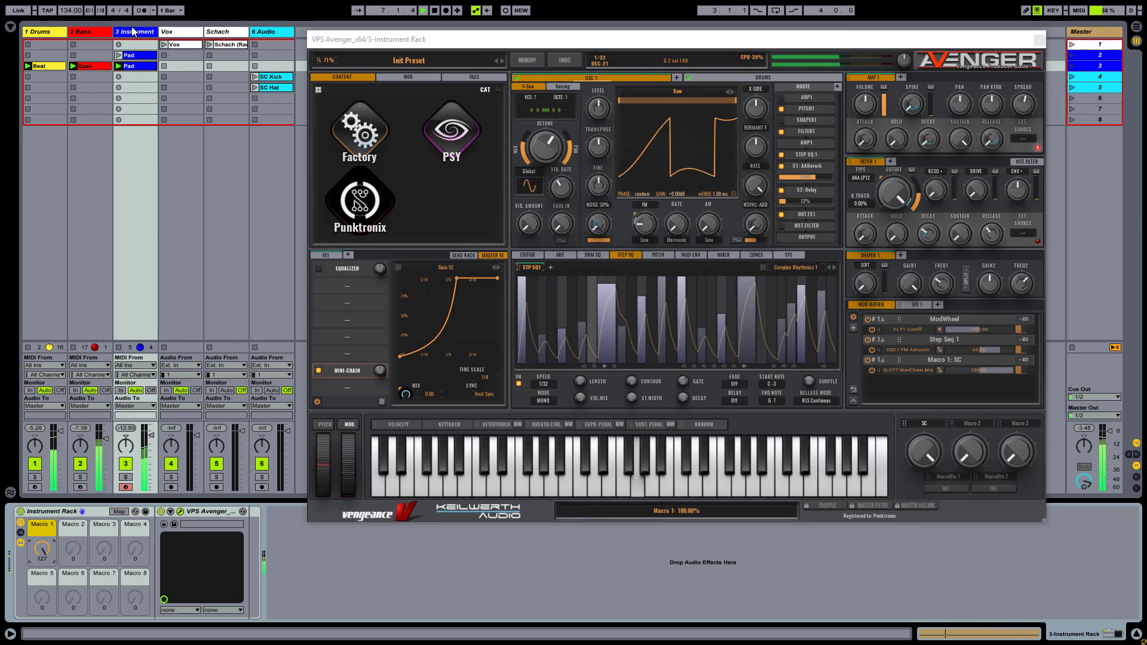
{"action": "left_click", "coordinate": [95, 32]}
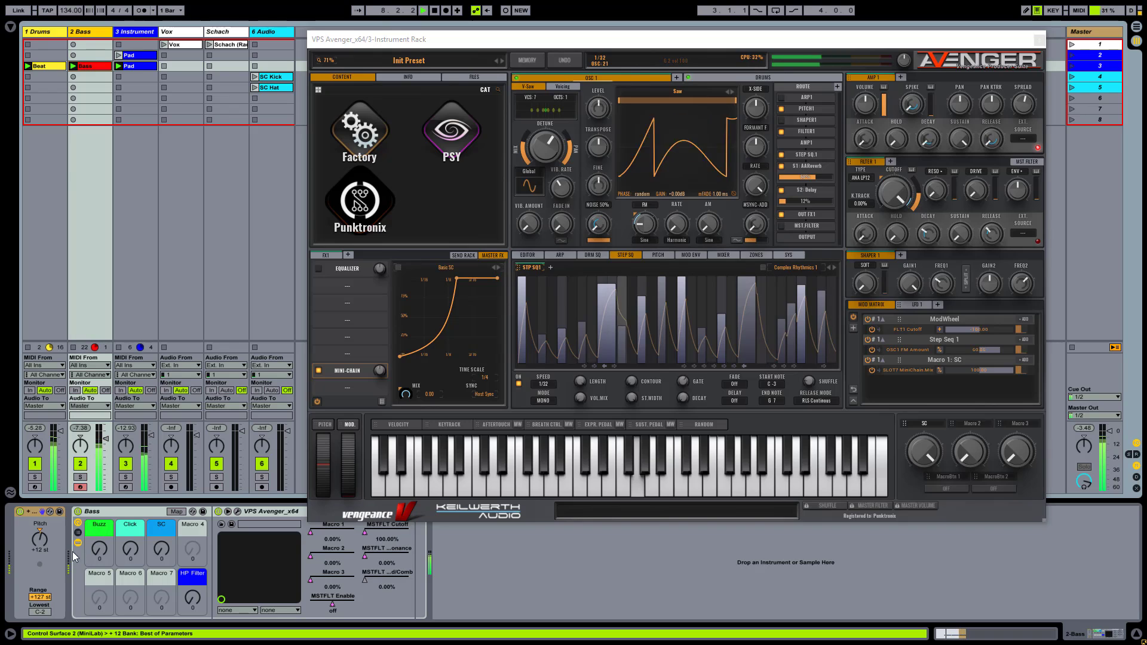
{"action": "left_click_drag", "start_coordinate": [161, 552], "coordinate": [161, 503]}
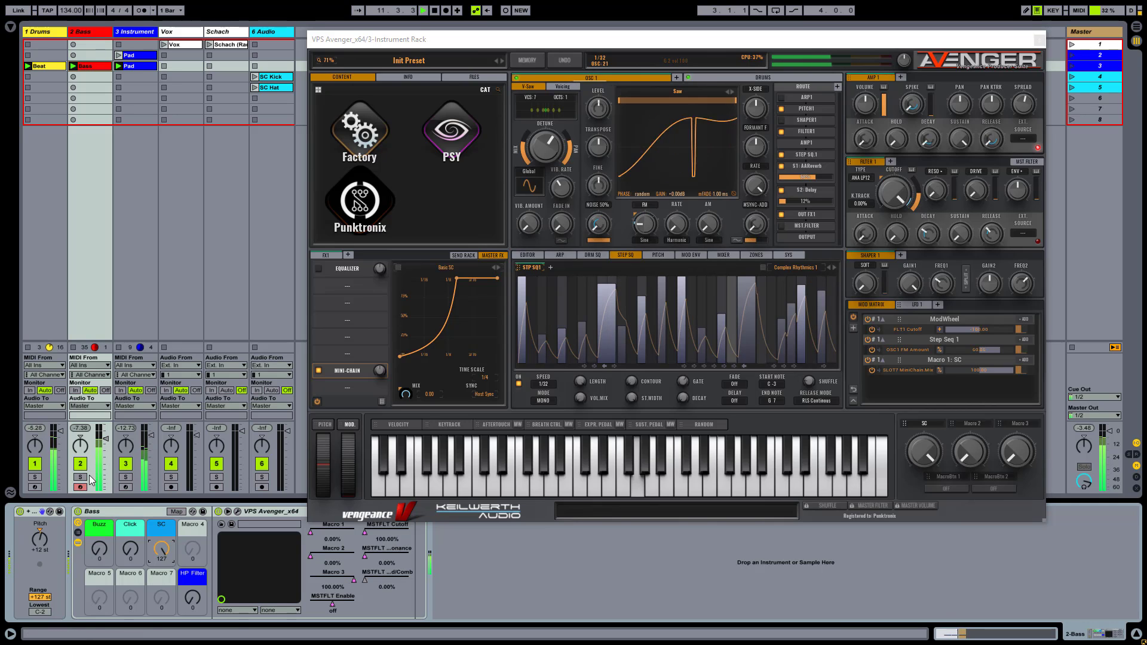
{"action": "left_click", "coordinate": [161, 554]}
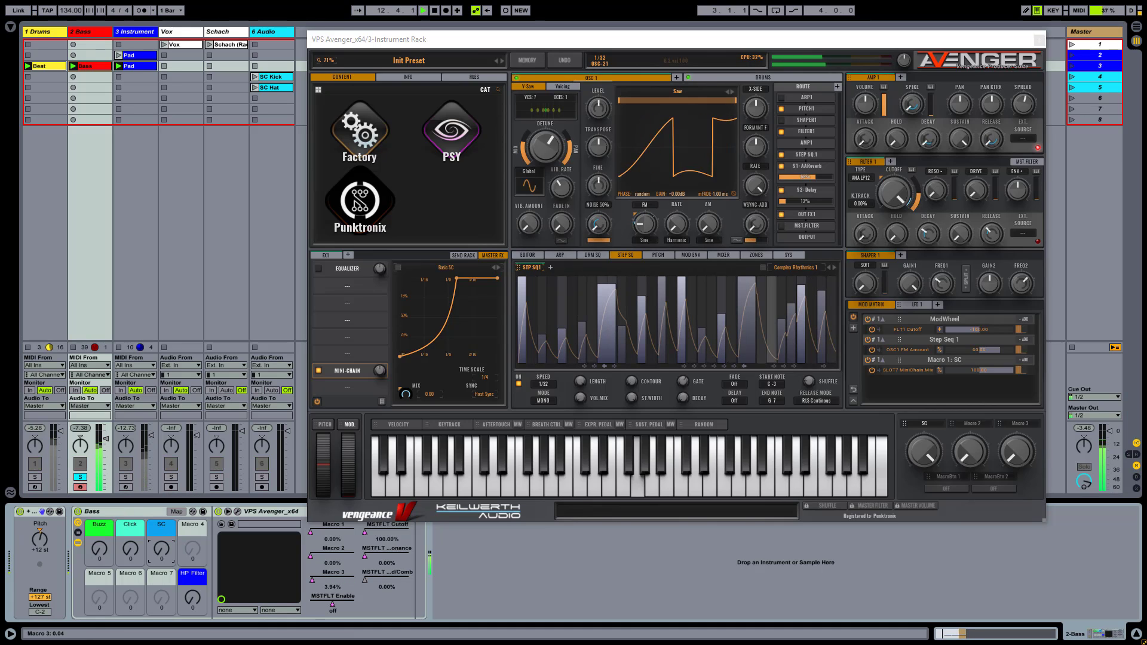
{"action": "left_click", "coordinate": [80, 477]}
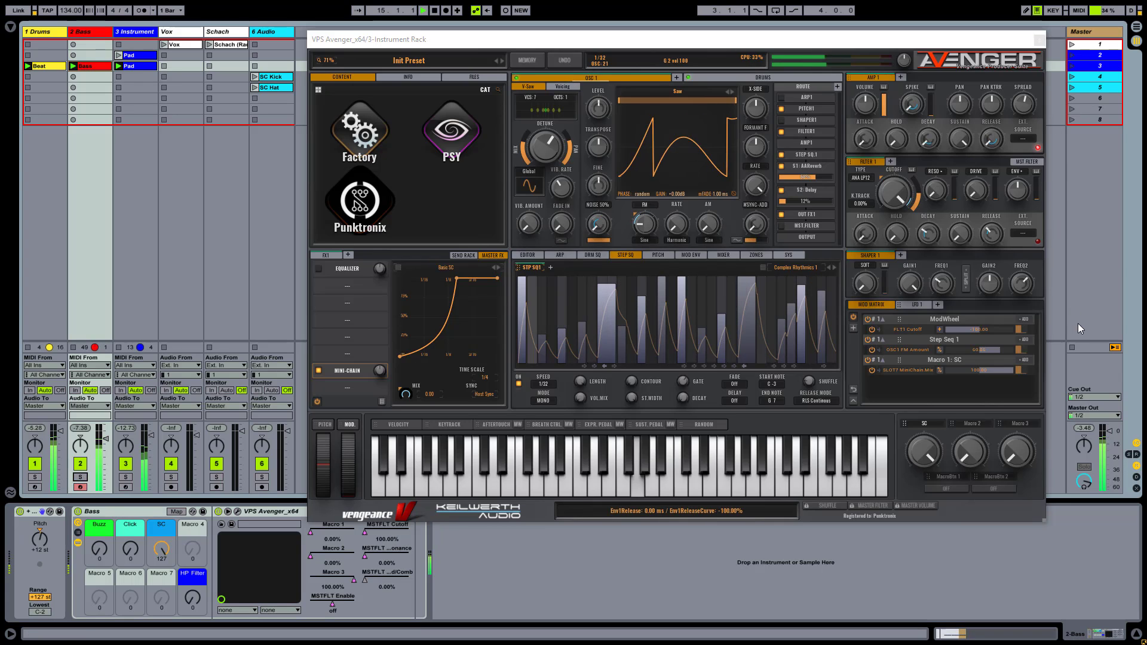
Stop all playing clips so playback halts
{"action": "left_click", "coordinate": [1072, 346]}
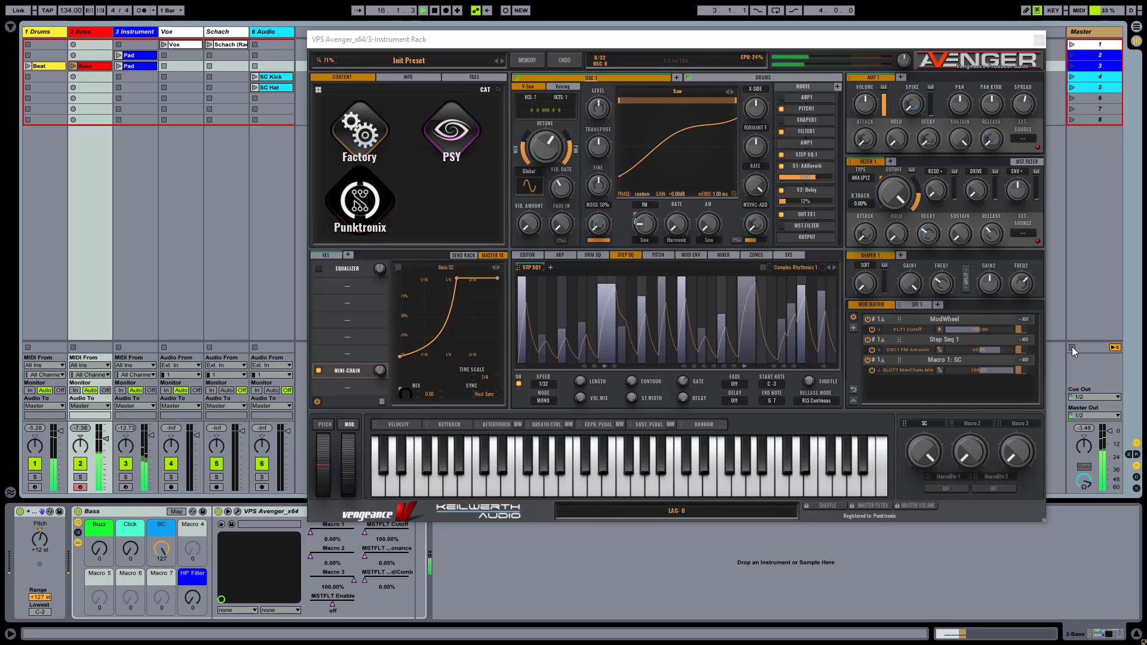